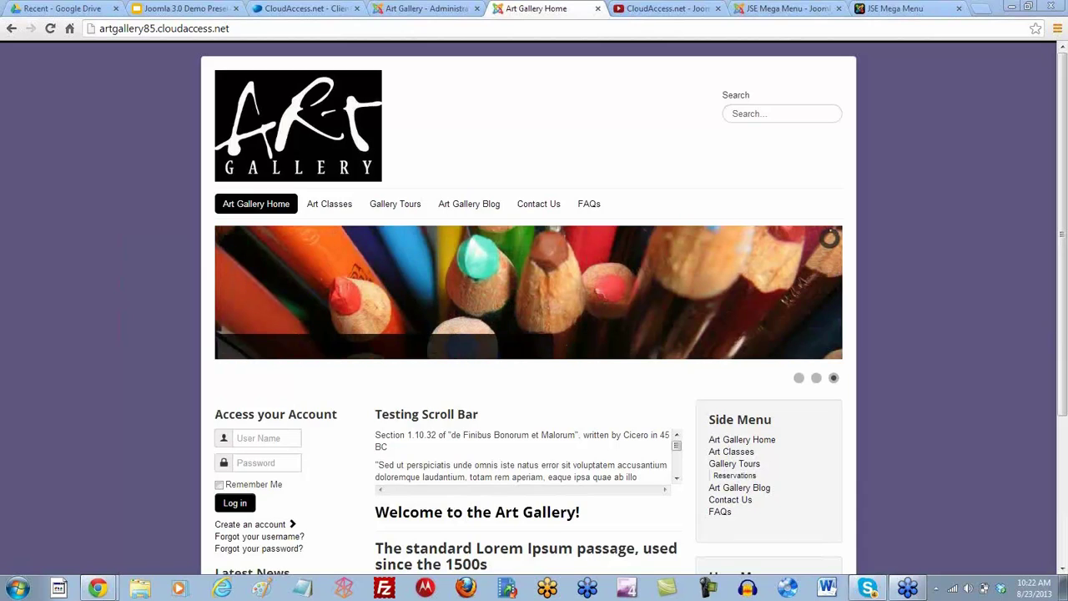
- Return to the administrator's Template Manager: Edit Style page
{"action": "left_click", "coordinate": [394, 12]}
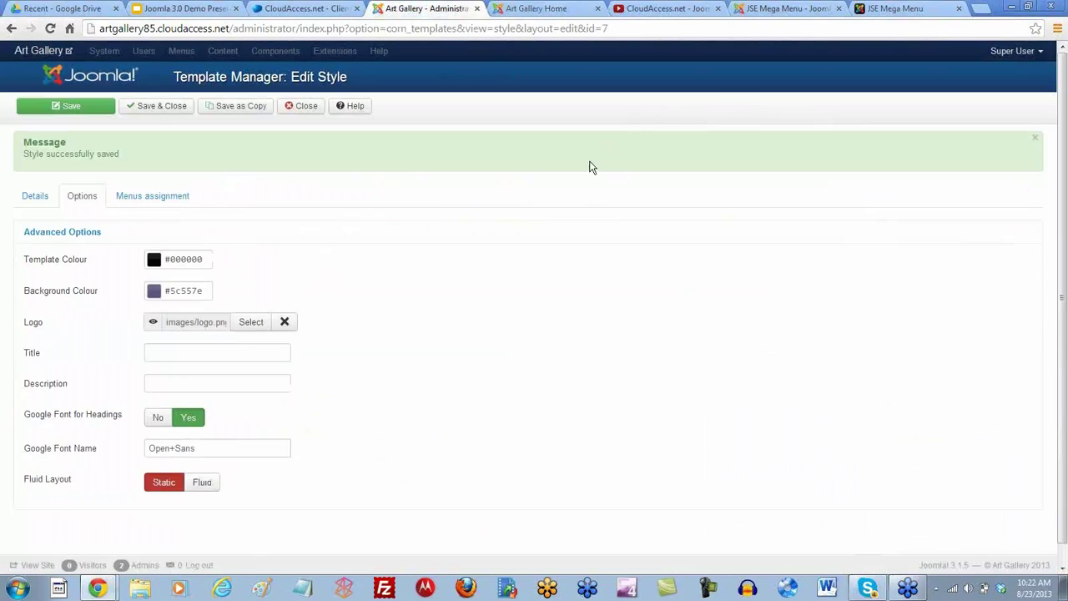
- Save and close the template style, then start a new Menu module in Module Manager
{"action": "left_click", "coordinate": [160, 108]}
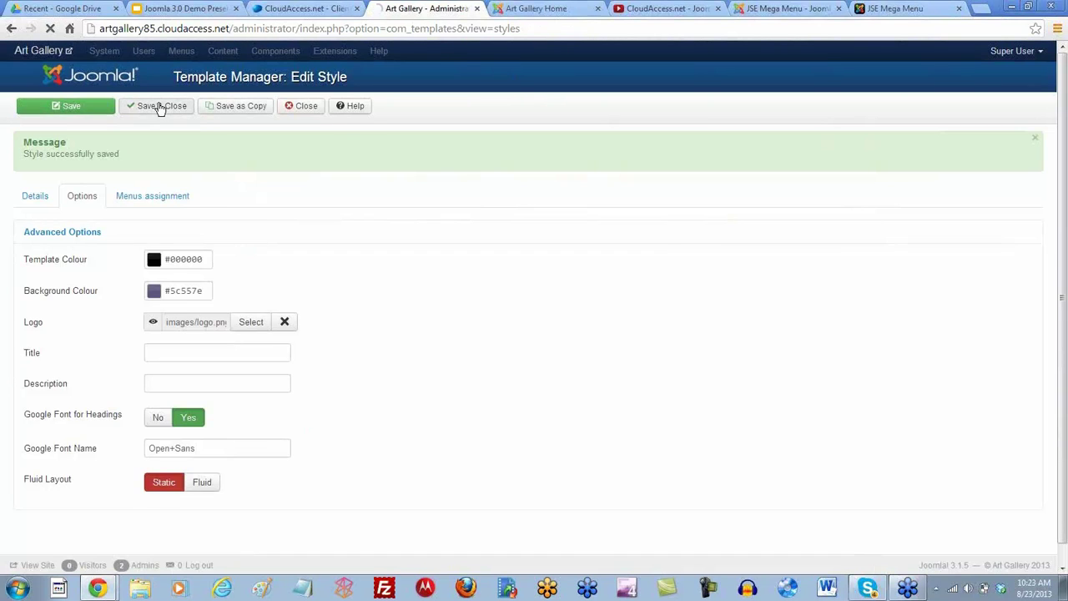
{"action": "left_click", "coordinate": [410, 53]}
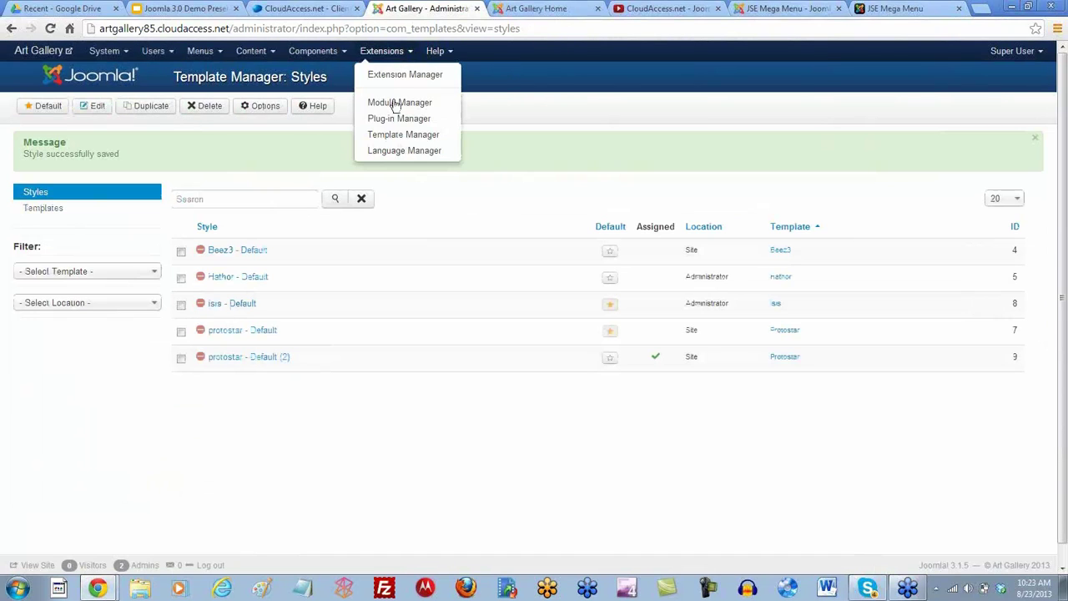
{"action": "left_click", "coordinate": [395, 103]}
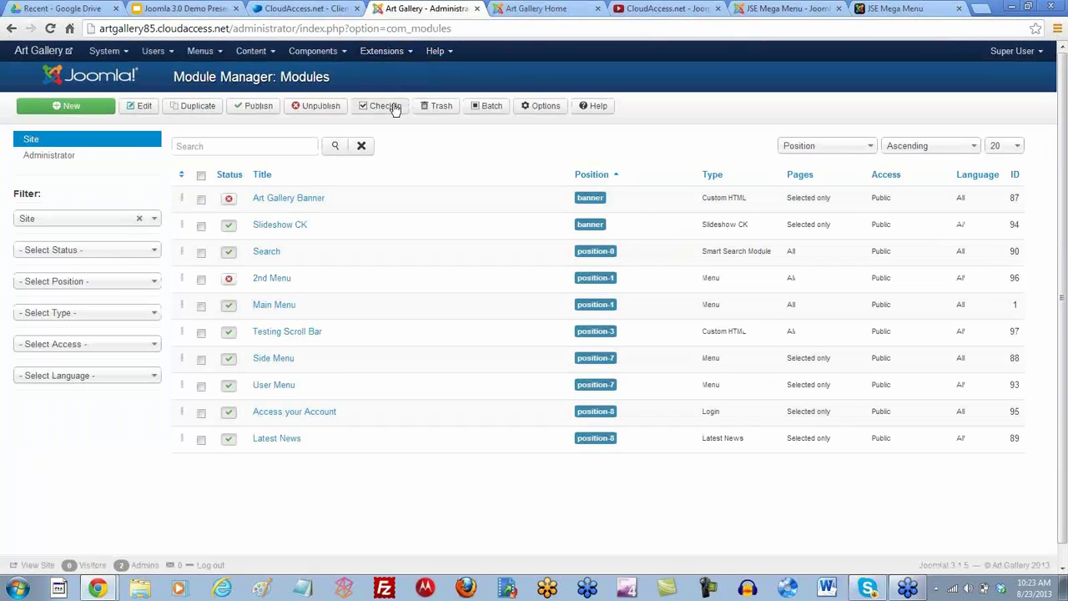
{"action": "left_click", "coordinate": [67, 107]}
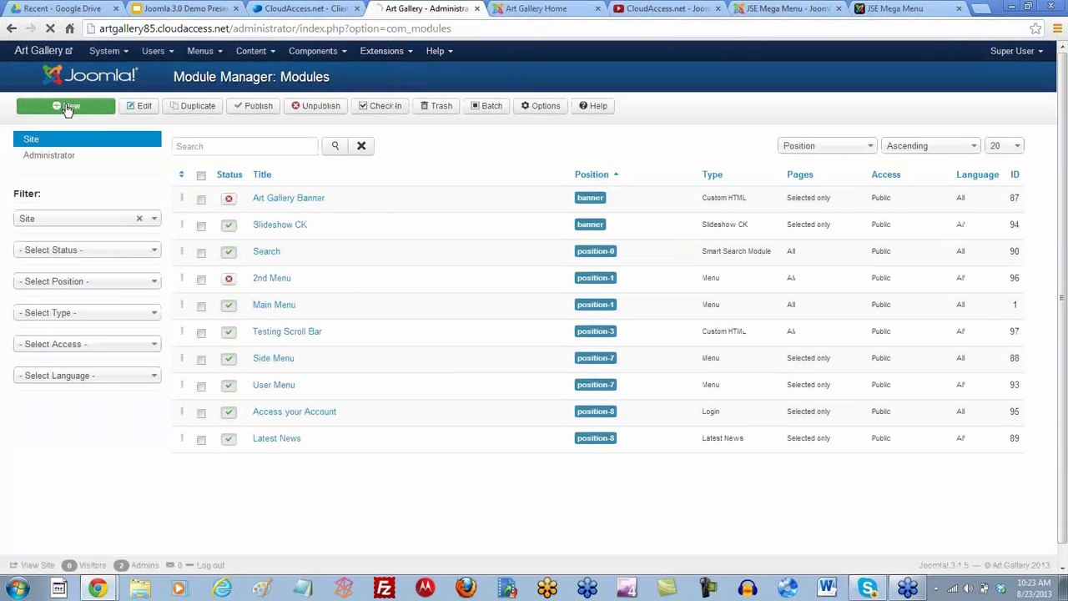
{"action": "scroll", "coordinate": [59, 227], "scroll_direction": "down", "scroll_amount": 3}
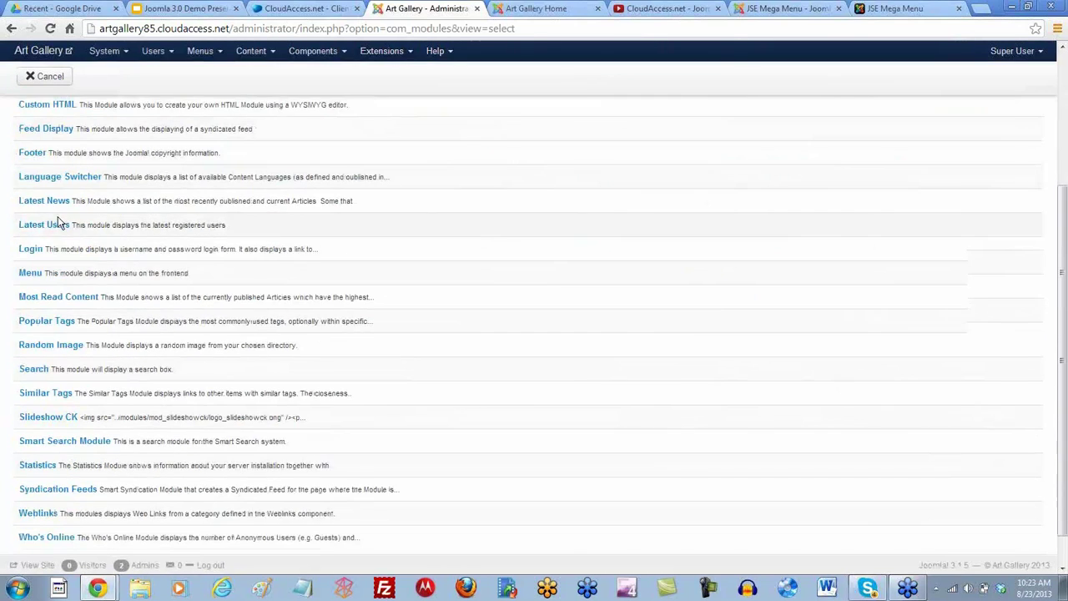
{"action": "left_click", "coordinate": [30, 277]}
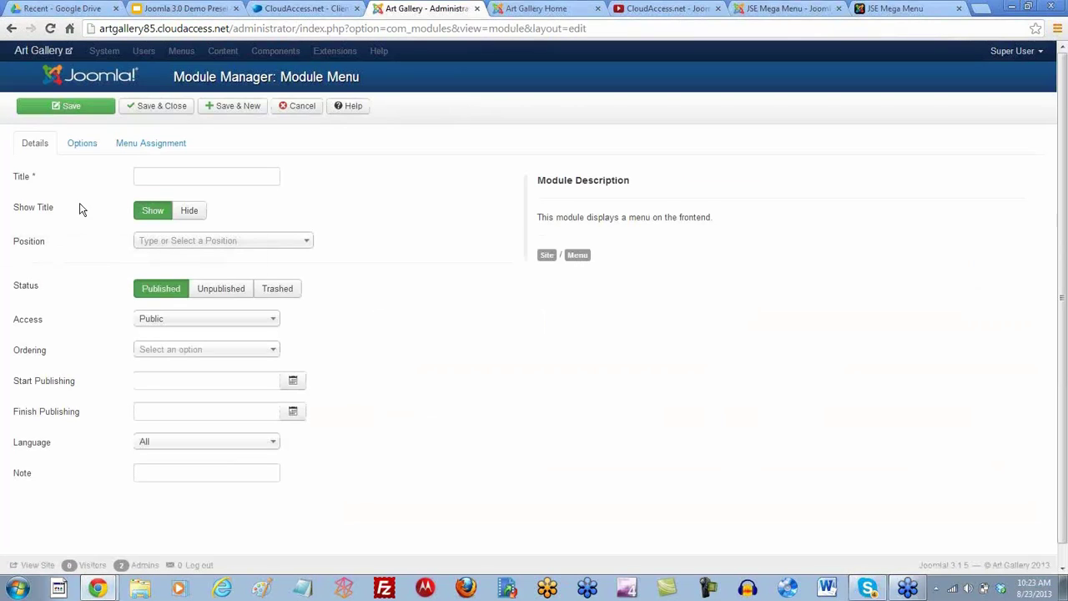
- Title the module '2nd Main Menu' and open a blank browser tab
{"action": "left_click", "coordinate": [167, 176]}
{"action": "type", "text": "2nd Main Menu"}
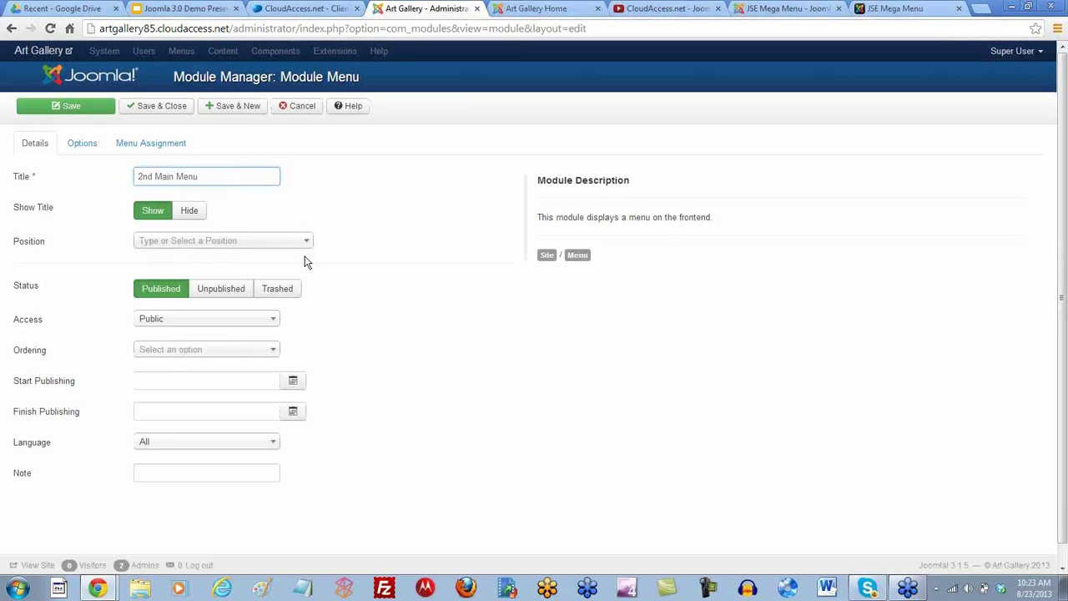
{"action": "left_click", "coordinate": [986, 12]}
- Search 'protostar module map' and check CloudAccess's Protostar Module Map for position-1
{"action": "type", "text": "proto"}
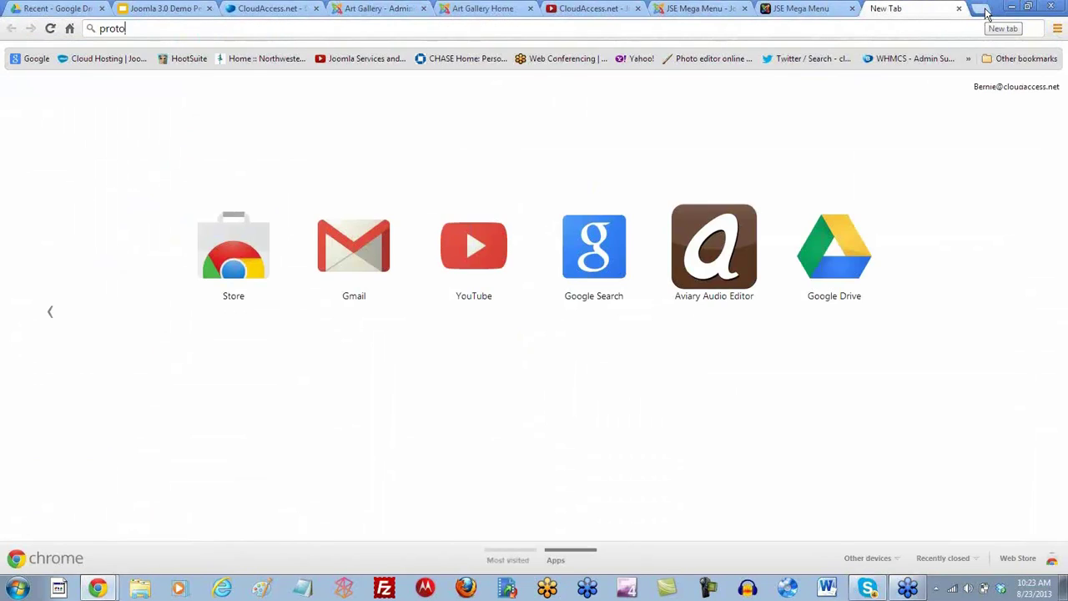
{"action": "type", "text": "star module.map"}
{"action": "key", "text": "Return"}
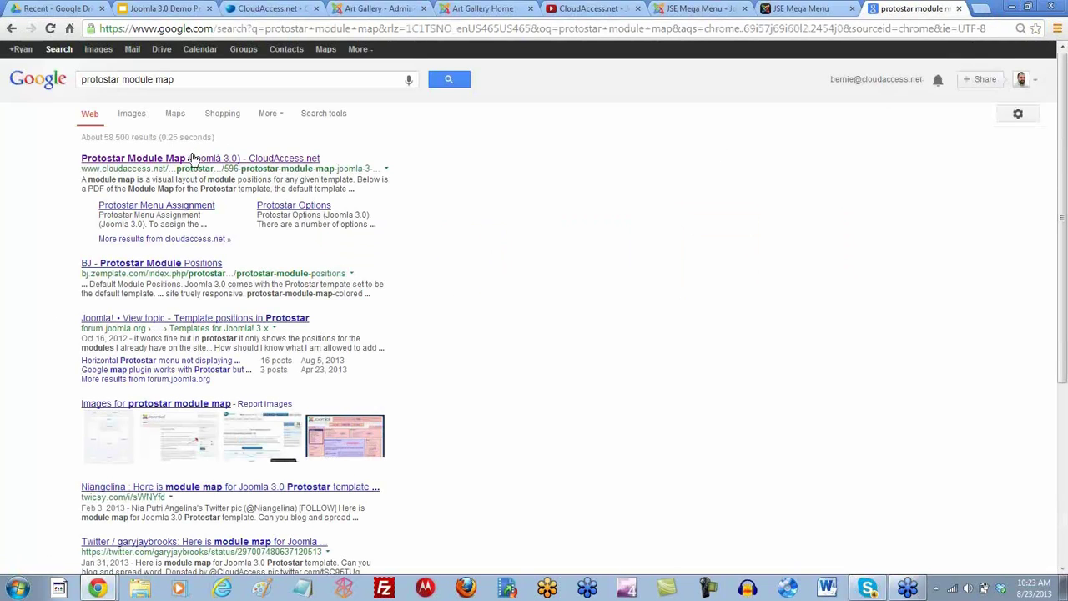
{"action": "left_click", "coordinate": [186, 161]}
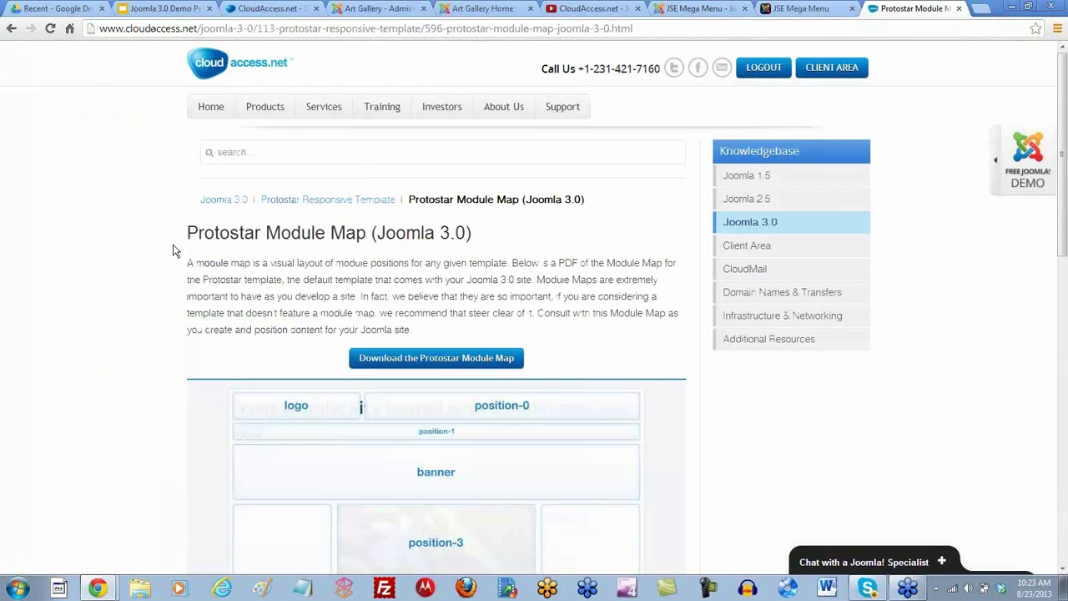
{"action": "scroll", "coordinate": [165, 253], "scroll_direction": "down", "scroll_amount": 1}
{"action": "scroll", "coordinate": [164, 252], "scroll_direction": "down", "scroll_amount": 4}
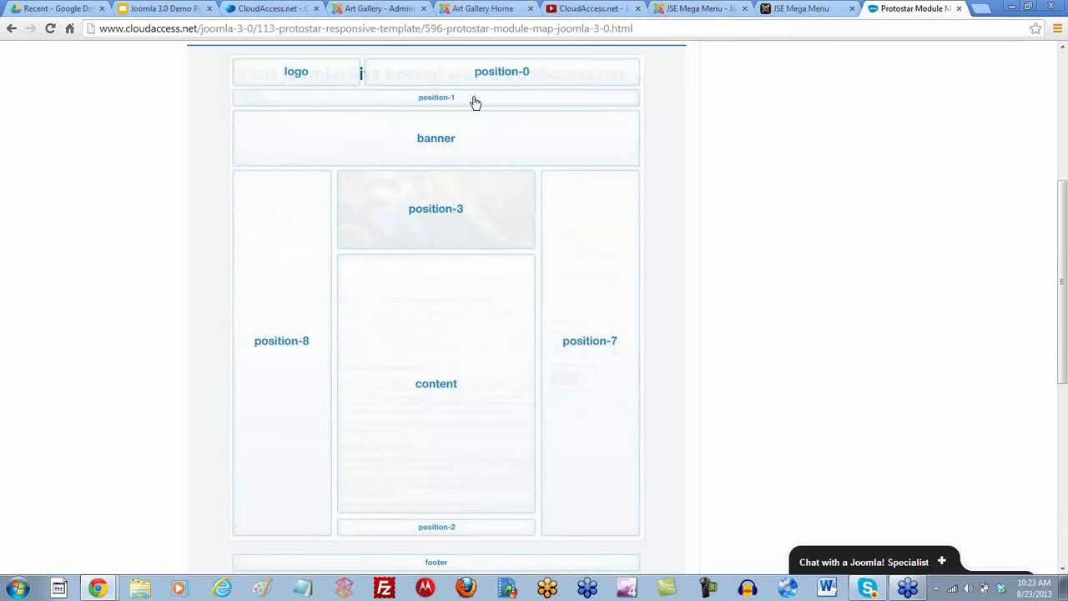
- Set the new module's position to Navigation [position-1]
{"action": "left_click", "coordinate": [375, 12]}
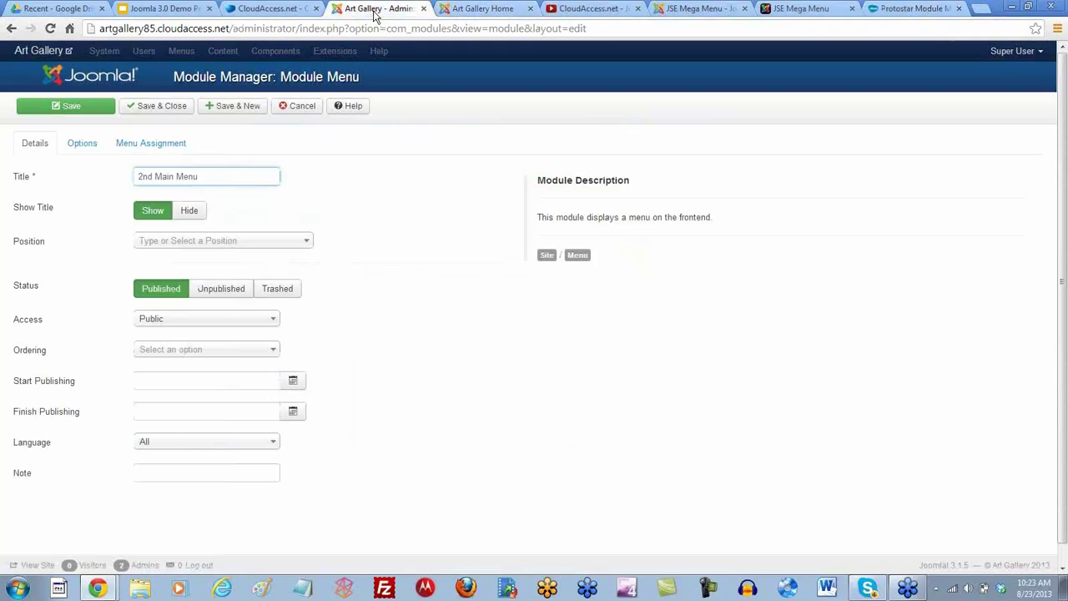
{"action": "left_click", "coordinate": [290, 242]}
{"action": "left_click_drag", "start_coordinate": [306, 298], "coordinate": [305, 361]}
{"action": "left_click", "coordinate": [208, 349]}
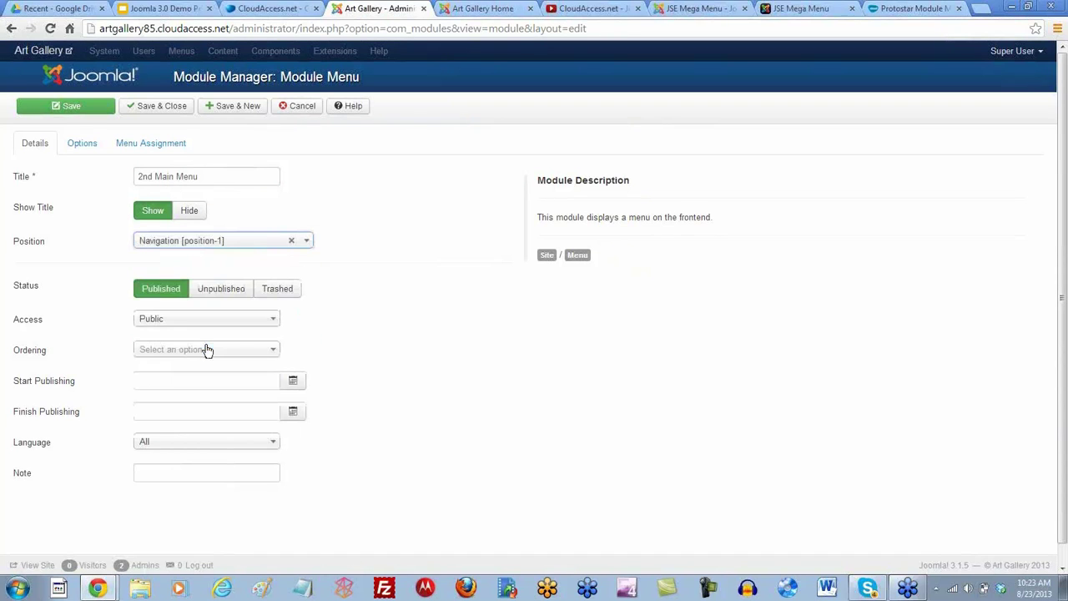
- Choose Main Menu as the displayed menu, save the module, and switch to the front page
{"action": "left_click", "coordinate": [79, 143]}
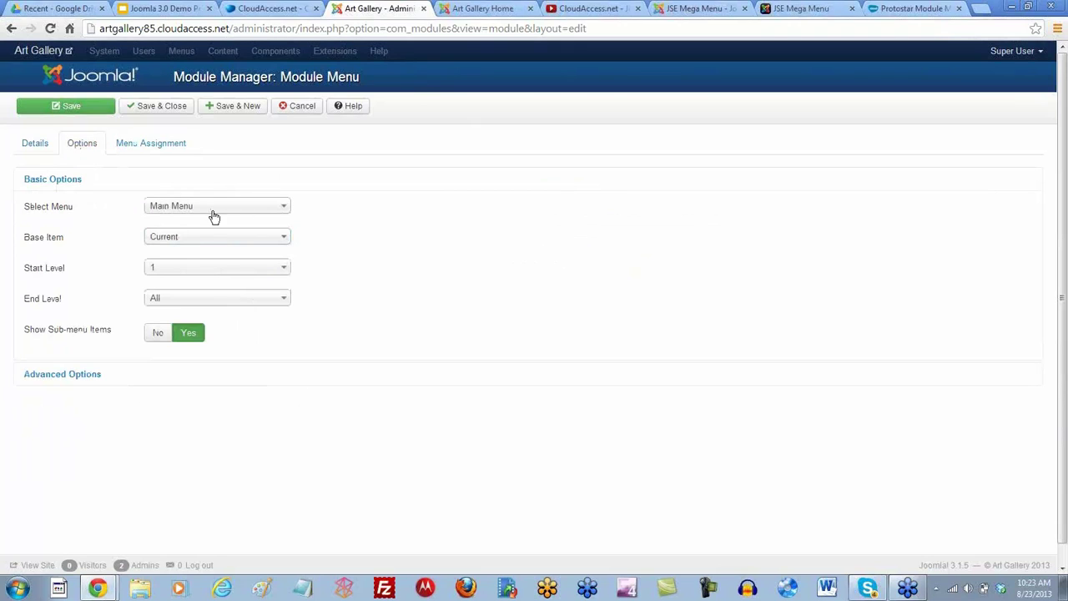
{"action": "left_click", "coordinate": [283, 211]}
{"action": "left_click", "coordinate": [179, 226]}
{"action": "left_click", "coordinate": [69, 113]}
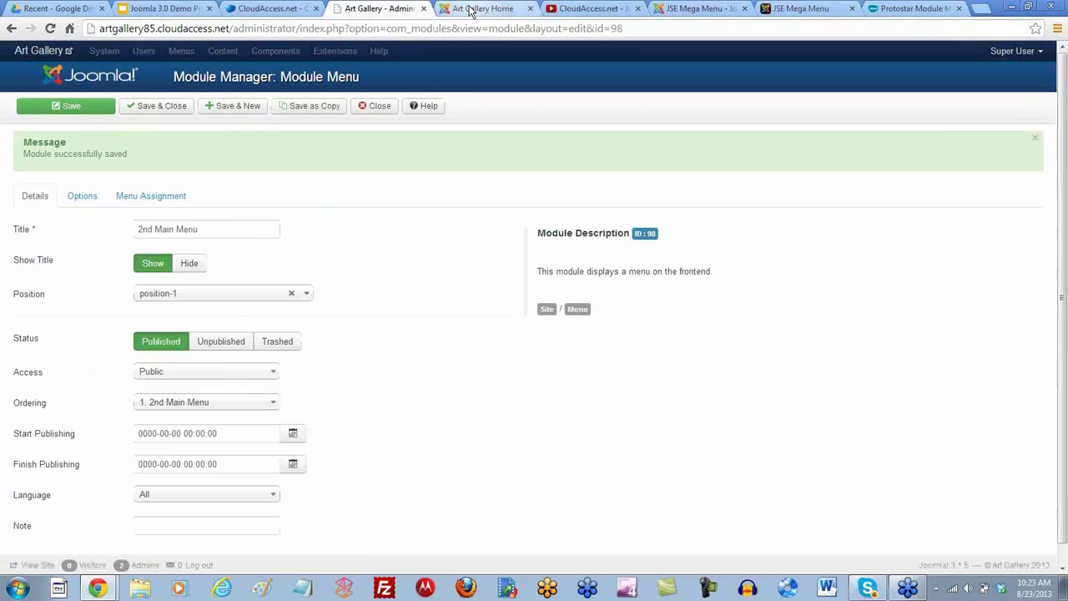
{"action": "left_click", "coordinate": [471, 10]}
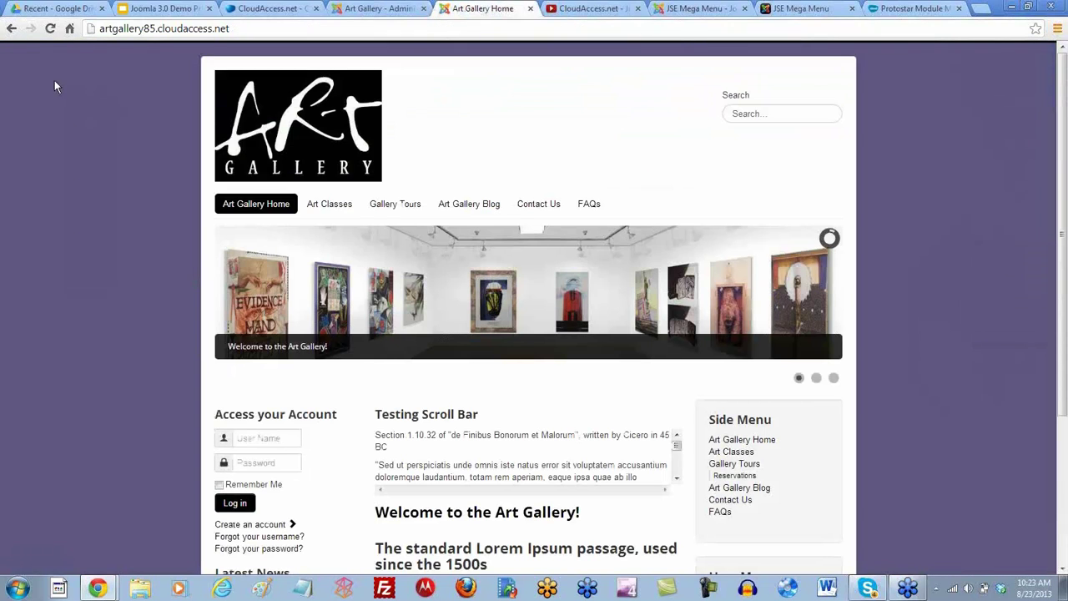
- Reload the front page to see 2nd Main Menu as a plain list, then return to the editor
{"action": "left_click", "coordinate": [50, 28]}
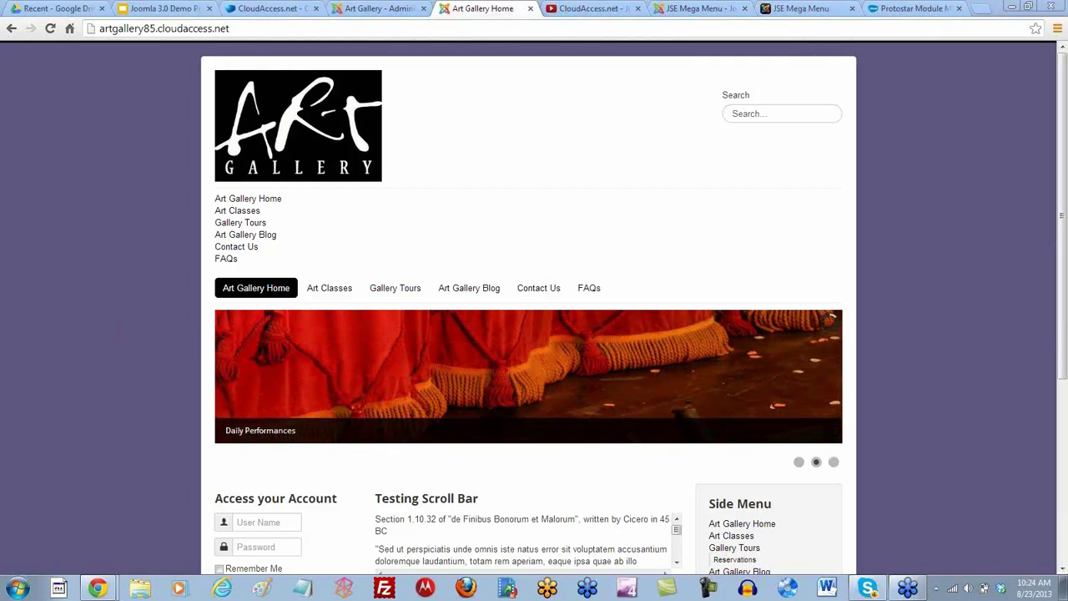
{"action": "left_click", "coordinate": [350, 8]}
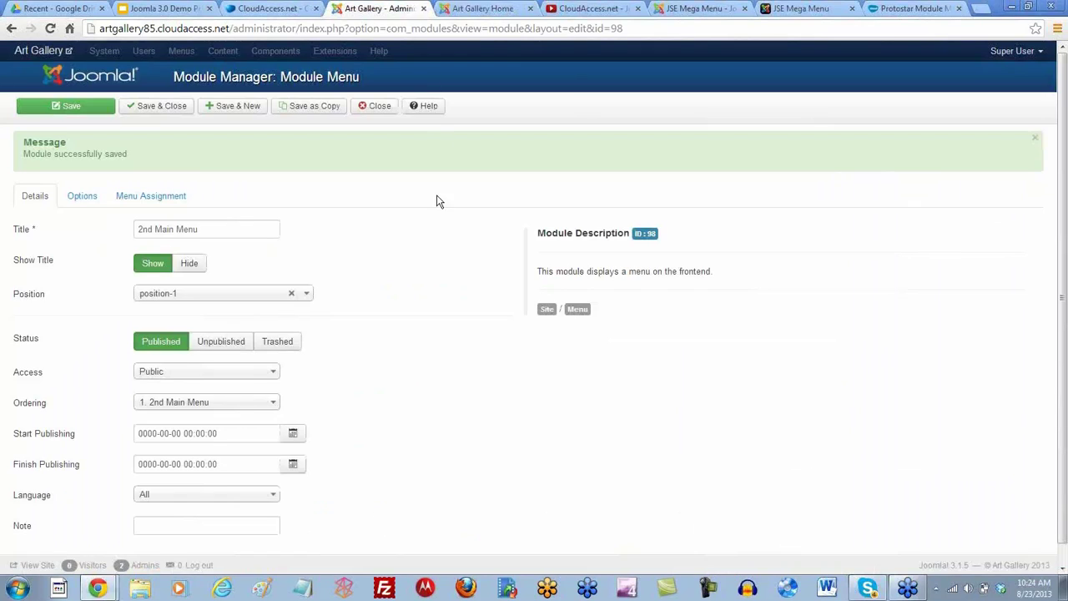
- Show the 2nd Main Menu module's Options and expand Advanced Options
{"action": "scroll", "coordinate": [372, 231], "scroll_direction": "down", "scroll_amount": 1}
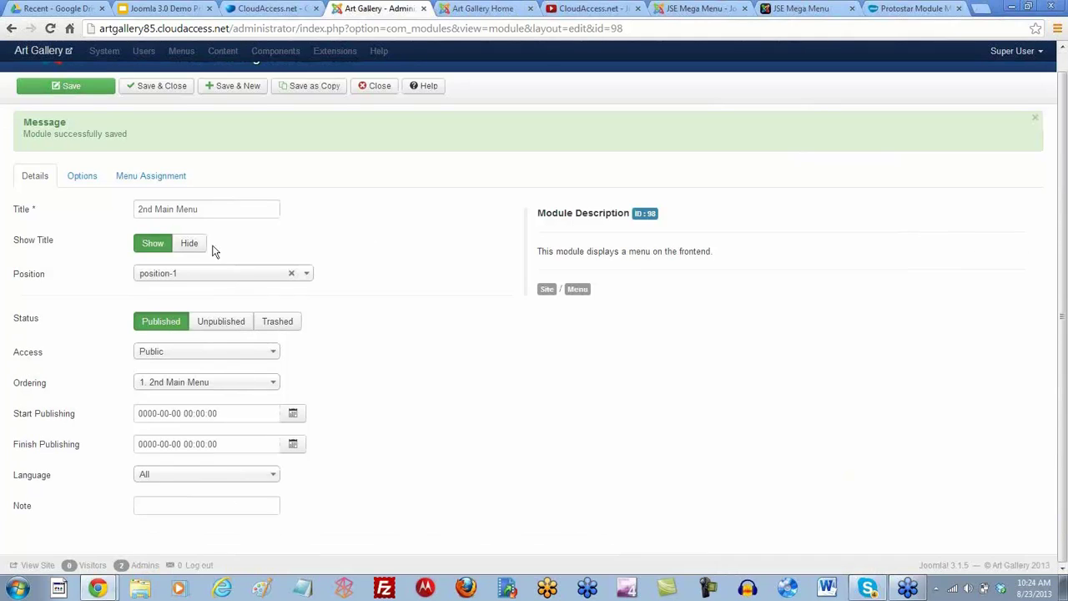
{"action": "left_click", "coordinate": [81, 182]}
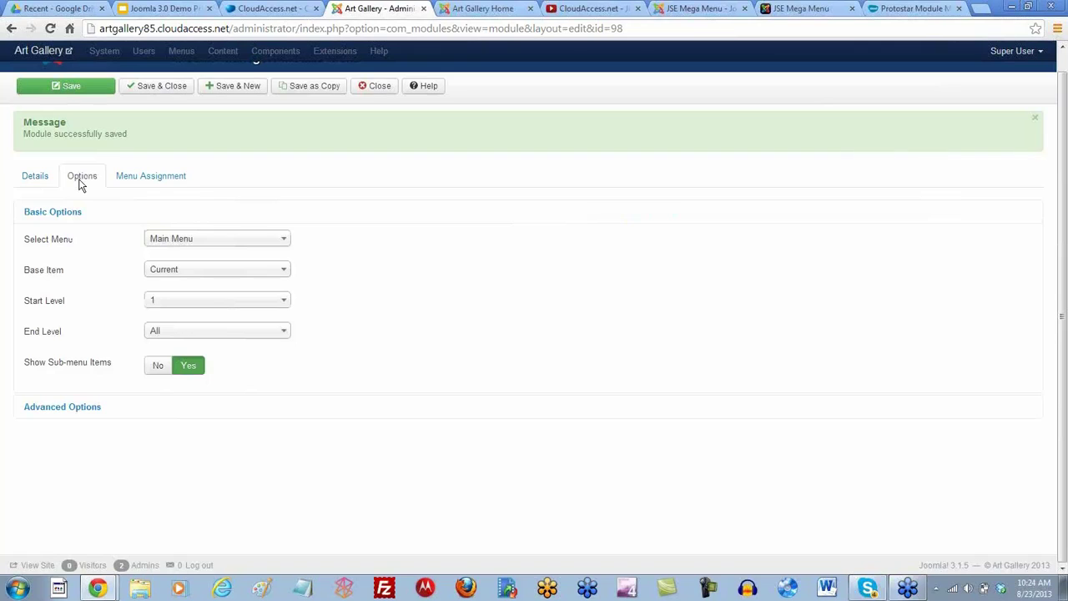
{"action": "scroll", "coordinate": [195, 176], "scroll_direction": "up", "scroll_amount": 1}
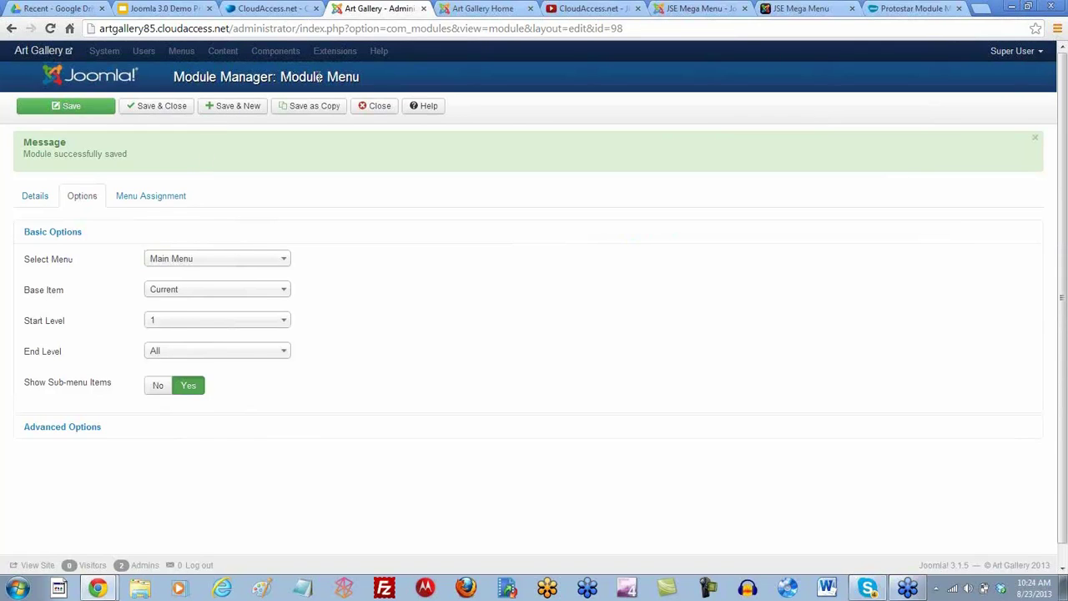
{"action": "scroll", "coordinate": [117, 246], "scroll_direction": "down", "scroll_amount": 1}
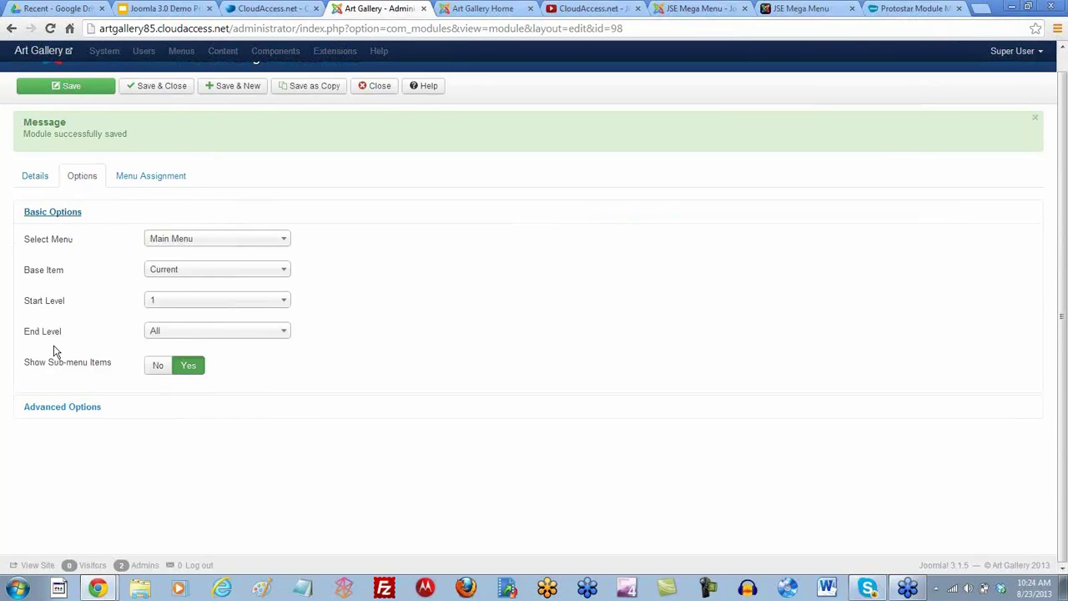
{"action": "left_click", "coordinate": [66, 409]}
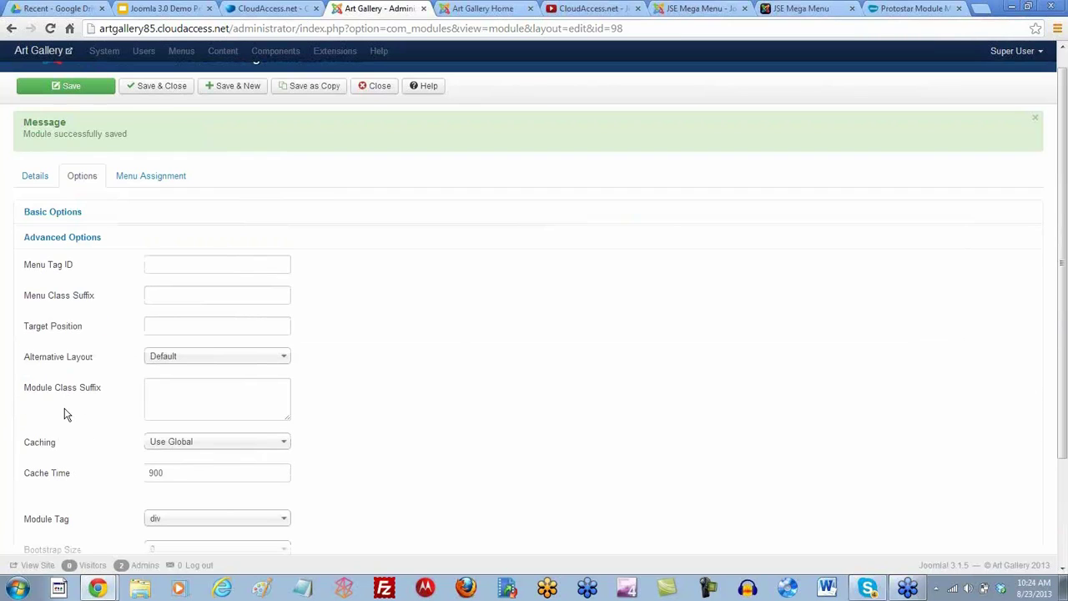
- Focus the Menu Class Suffix field and bring up its nav-pills suggestion
{"action": "scroll", "coordinate": [67, 405], "scroll_direction": "down", "scroll_amount": 3}
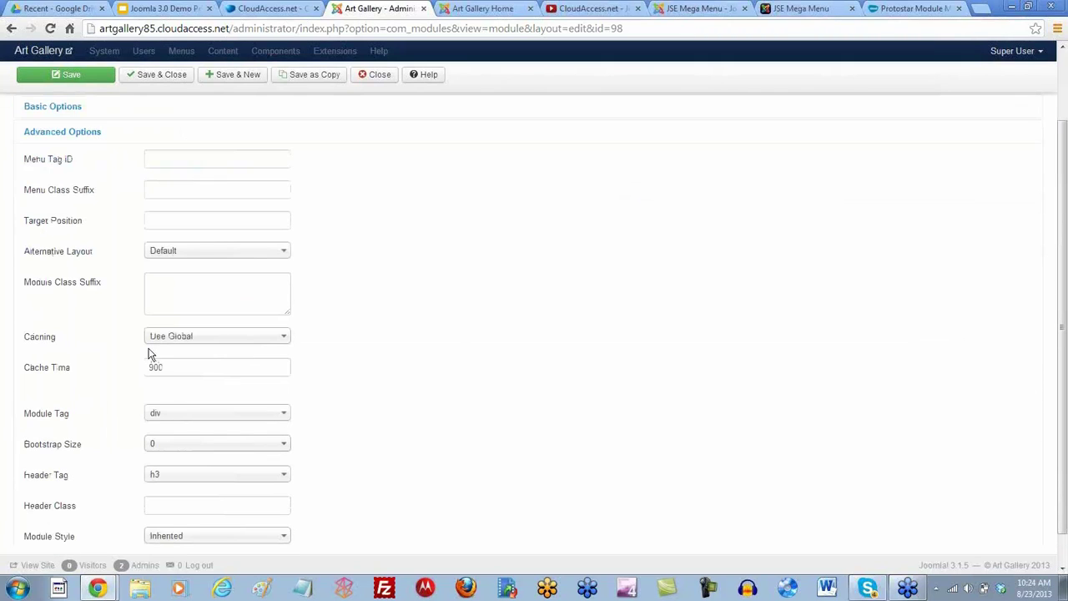
{"action": "left_click", "coordinate": [156, 191]}
{"action": "left_click", "coordinate": [152, 286]}
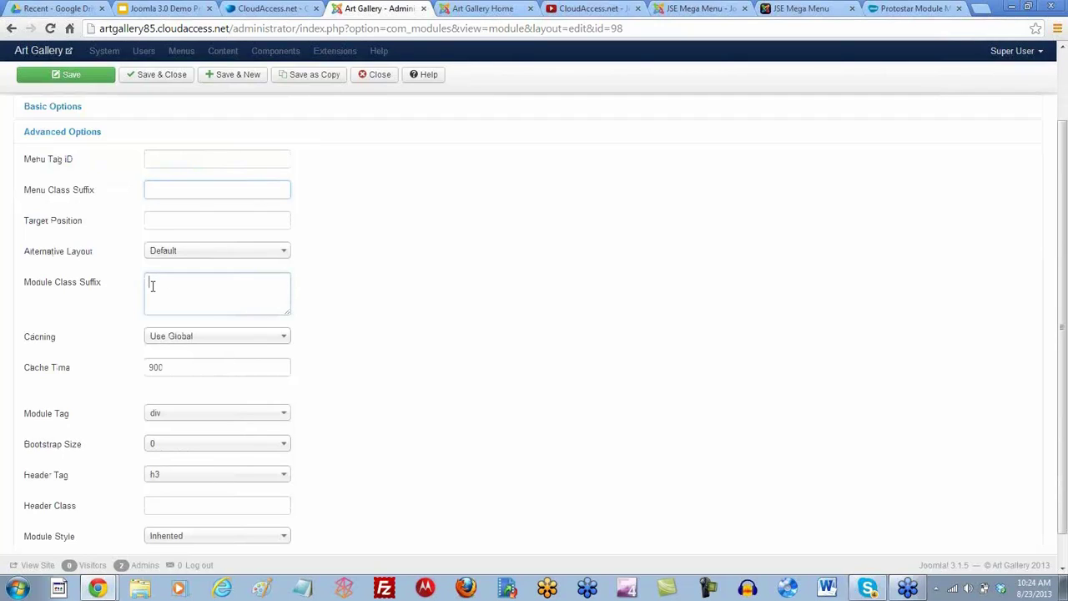
{"action": "left_click", "coordinate": [155, 190]}
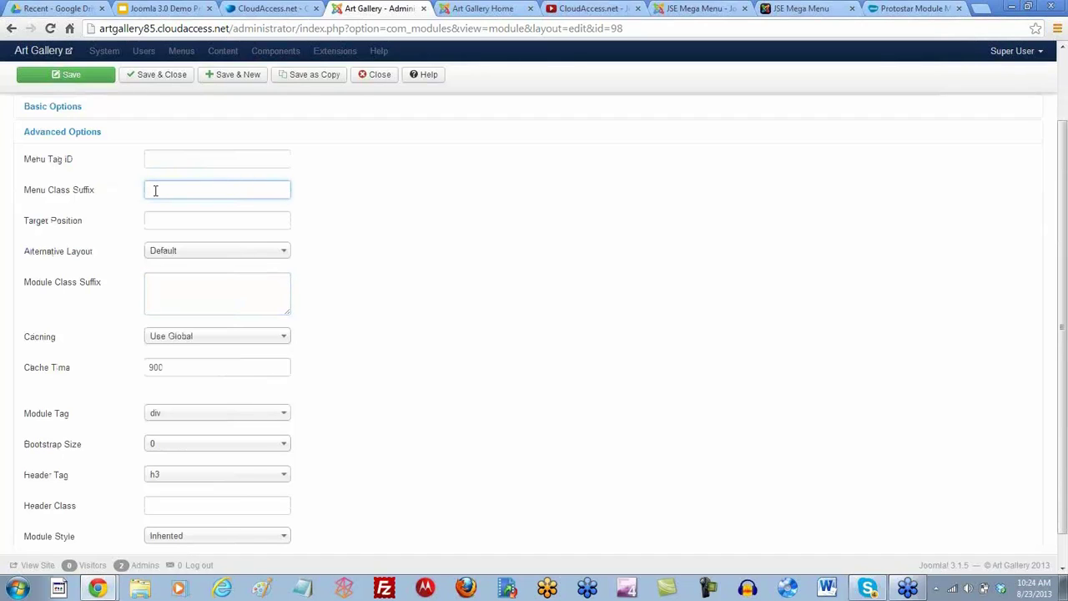
{"action": "left_click", "coordinate": [155, 190]}
{"action": "left_click", "coordinate": [154, 191]}
{"action": "left_click", "coordinate": [155, 190]}
- Enter nav-pills as the Menu Class Suffix and save the module
{"action": "type", "text": "nav-pills"}
{"action": "left_click", "coordinate": [73, 77]}
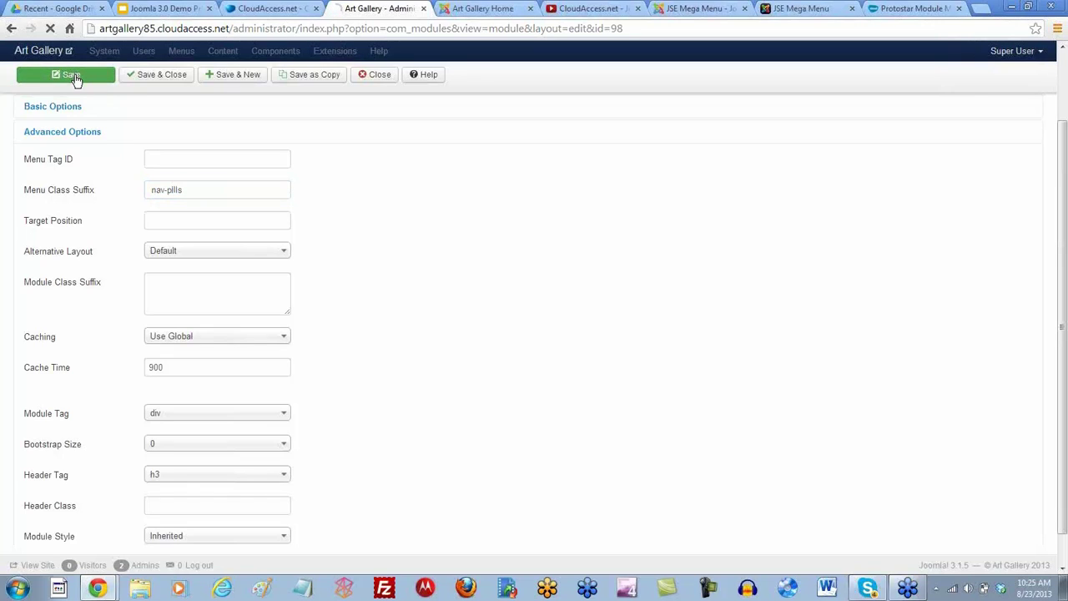
- Reload the Art Gallery front page to view the nav-pills styled menu
{"action": "left_click", "coordinate": [472, 11]}
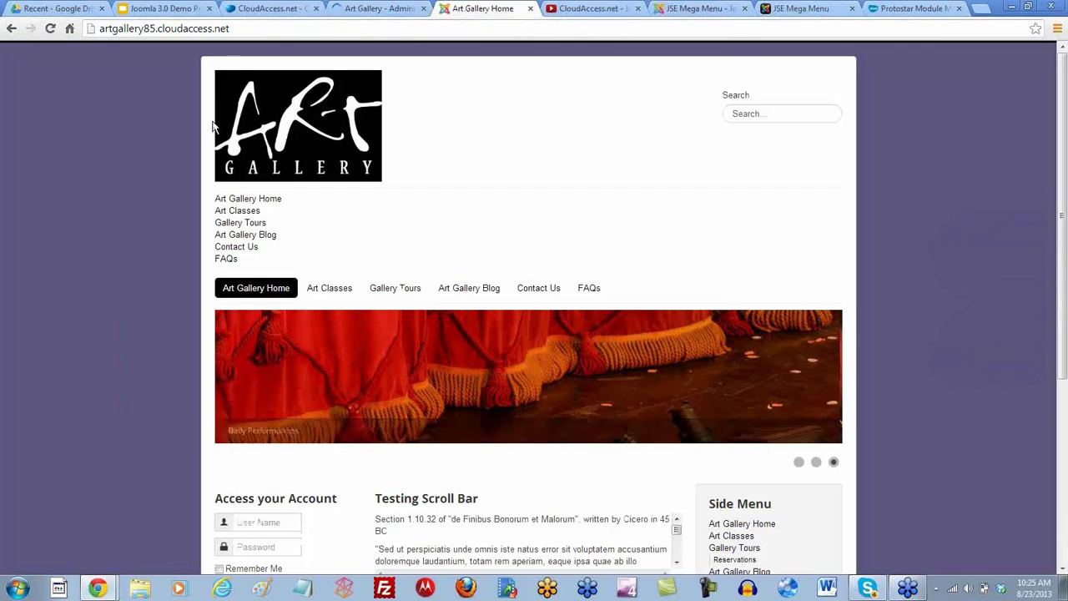
{"action": "left_click", "coordinate": [51, 30]}
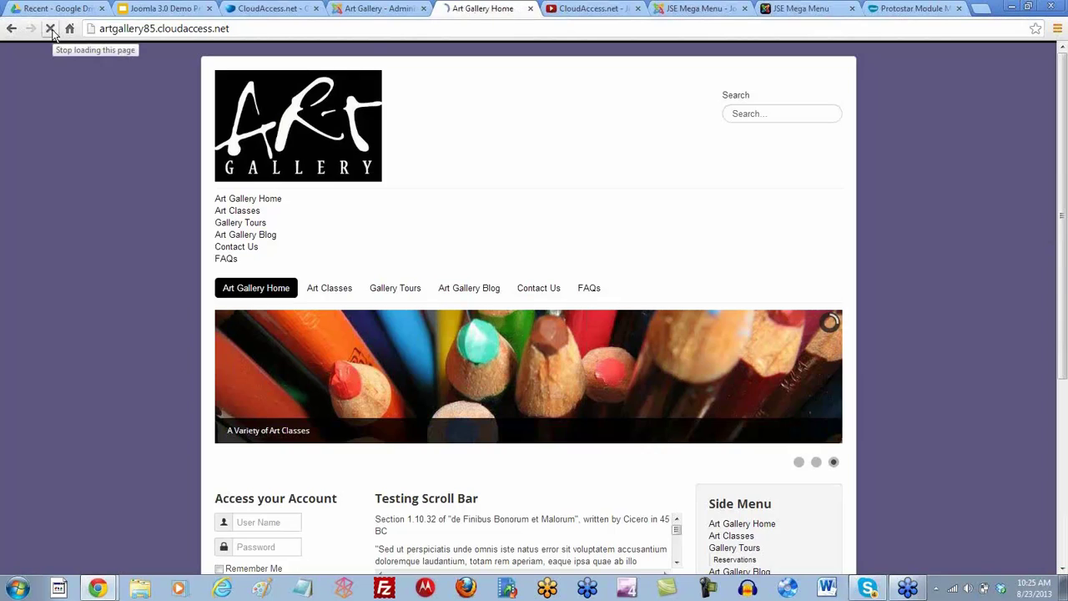